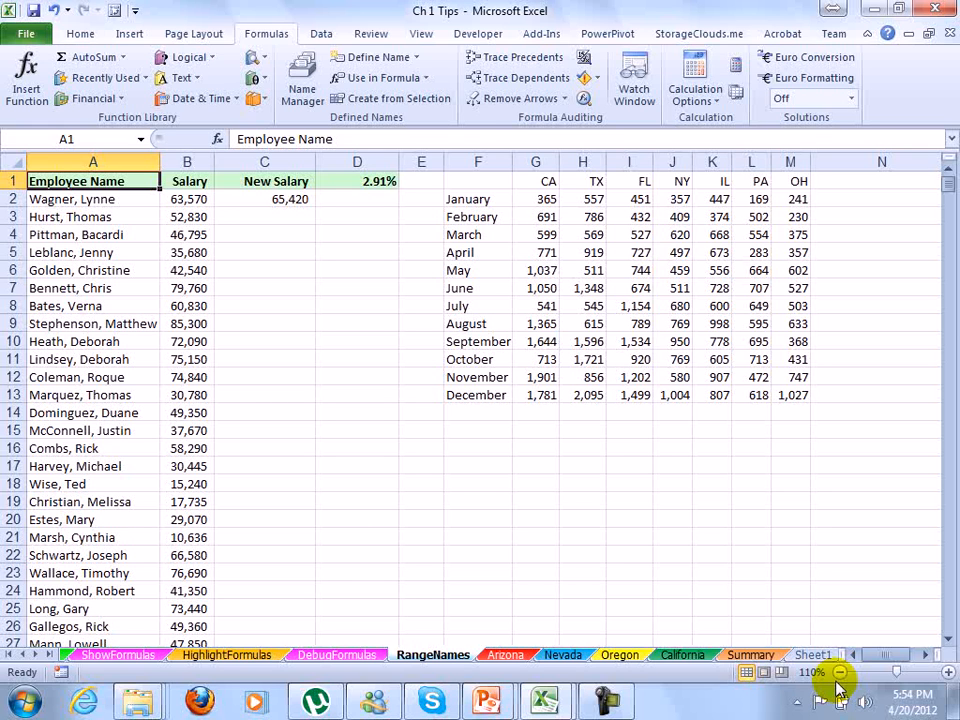
# Step: Examine the sales table's state headings in G1:M1 and month labels in F2:F13
pyautogui.moveTo(474, 182); pyautogui.dragTo(762, 186)
pyautogui.click(676, 217)
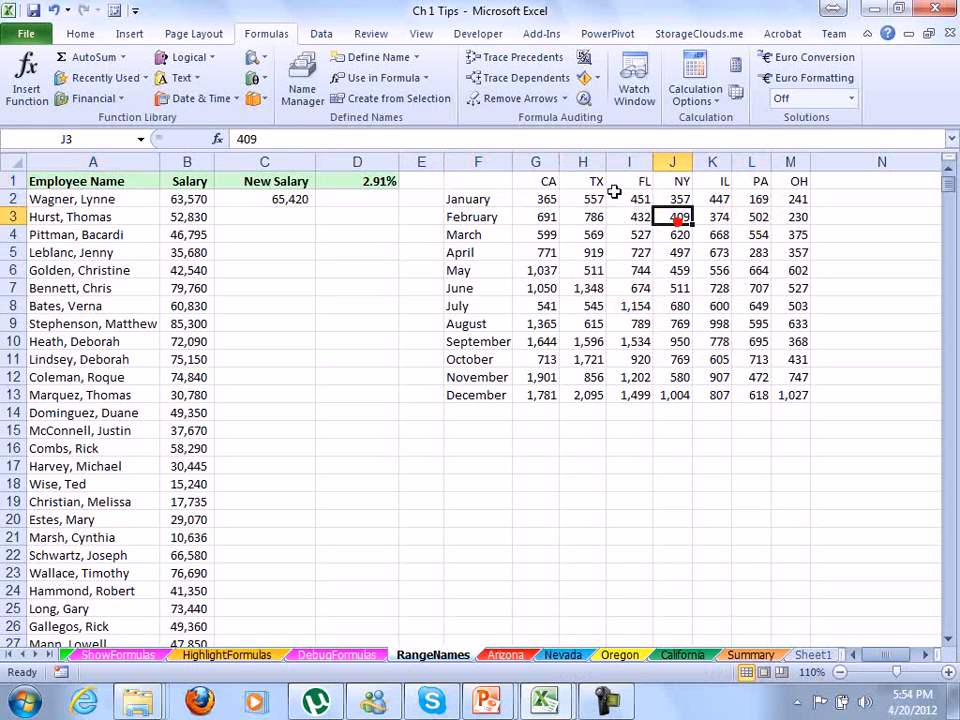
pyautogui.moveTo(549, 183); pyautogui.dragTo(781, 178)
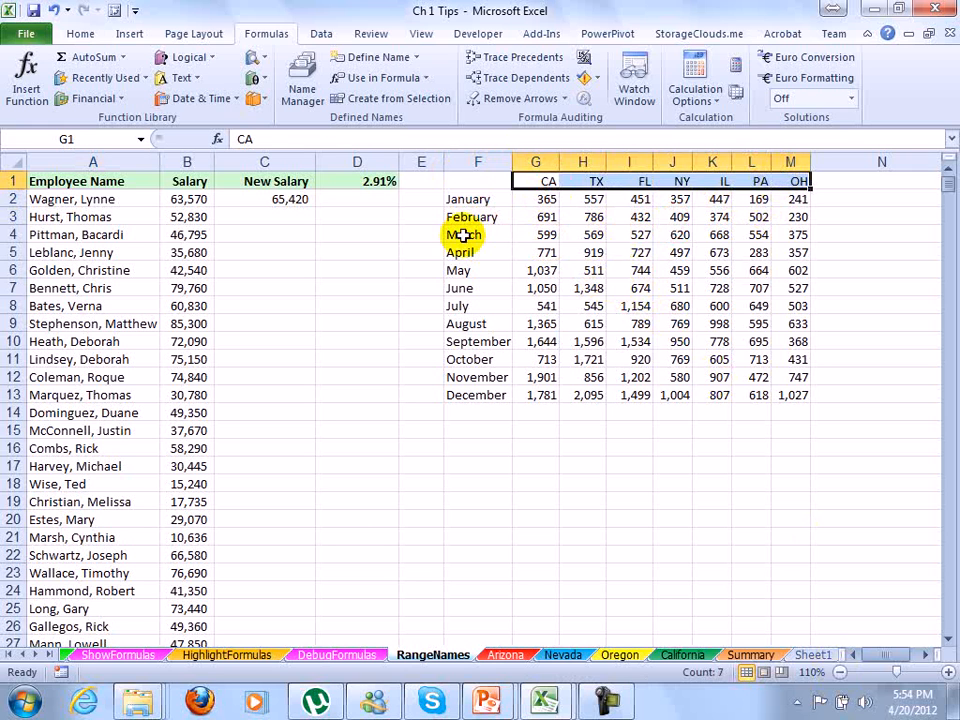
pyautogui.moveTo(477, 201); pyautogui.dragTo(458, 396)
pyautogui.click(490, 448)
# Step: Create range names for the table F1:M13 from the values in its top row and left column
pyautogui.moveTo(469, 178); pyautogui.dragTo(775, 401)
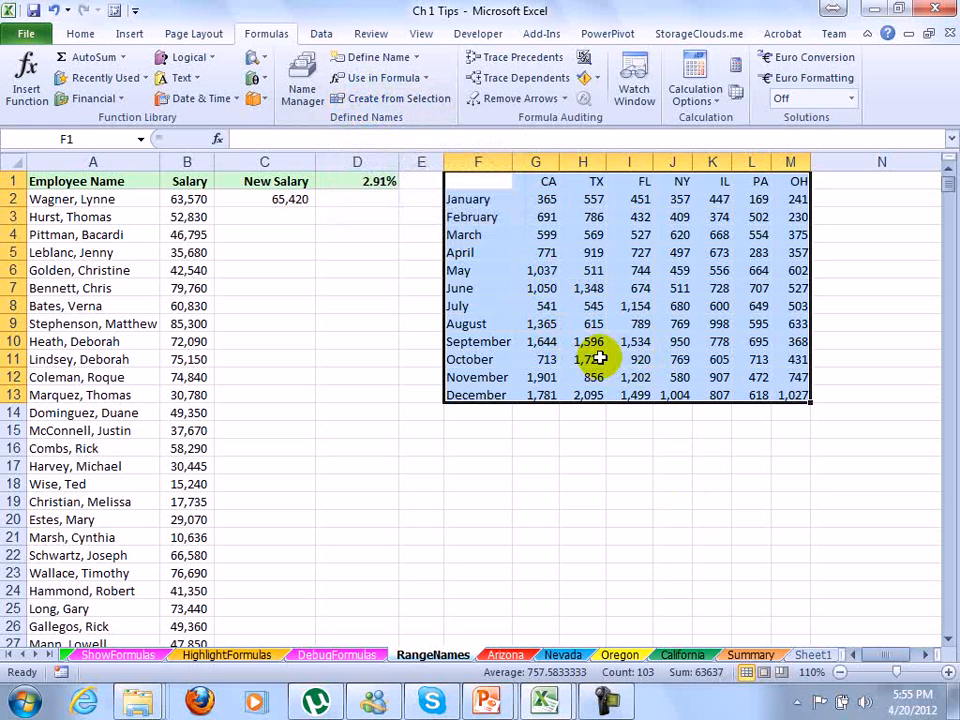
pyautogui.hotkey('ctrl', 'shift', 'F3')
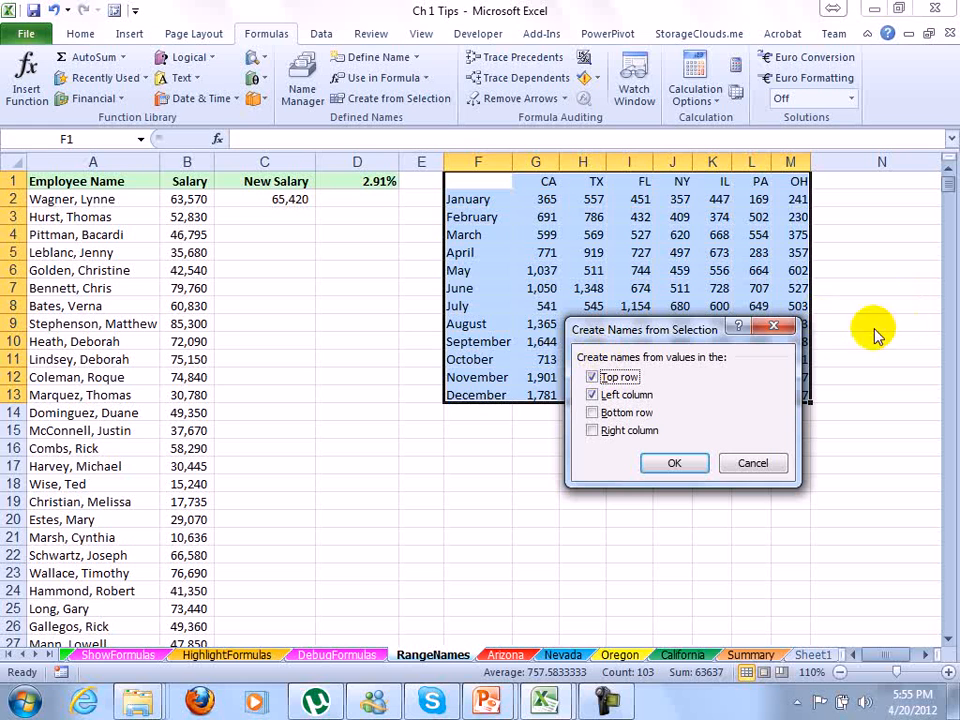
pyautogui.moveTo(664, 332); pyautogui.dragTo(301, 247)
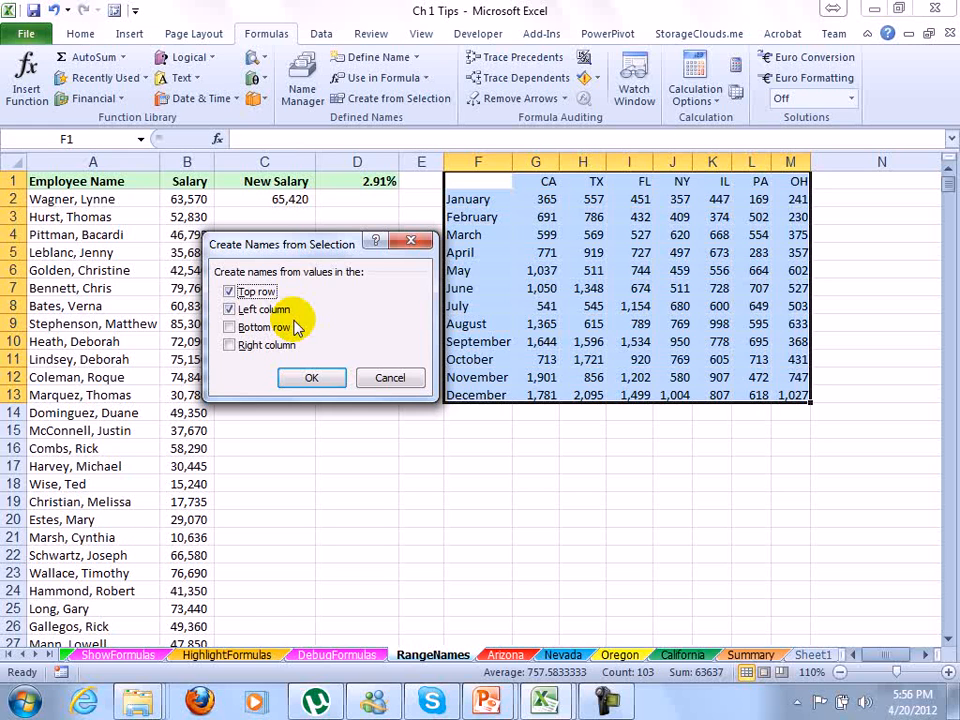
pyautogui.click(297, 374)
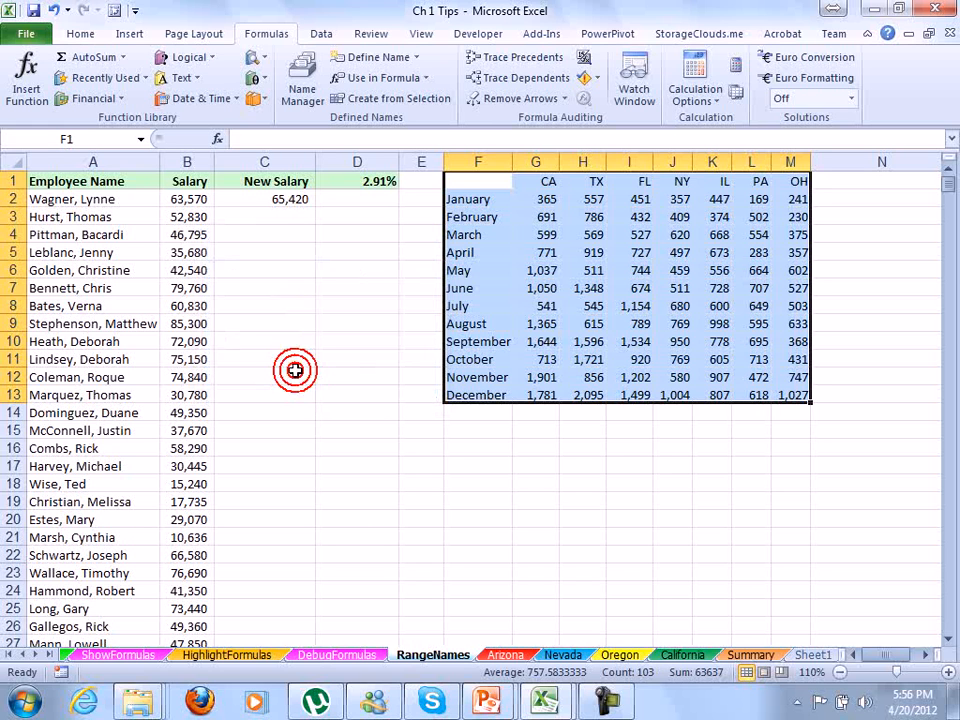
# Step: Review the workbook's defined names and the ranges they refer to in the Name Manager
pyautogui.click(294, 88)
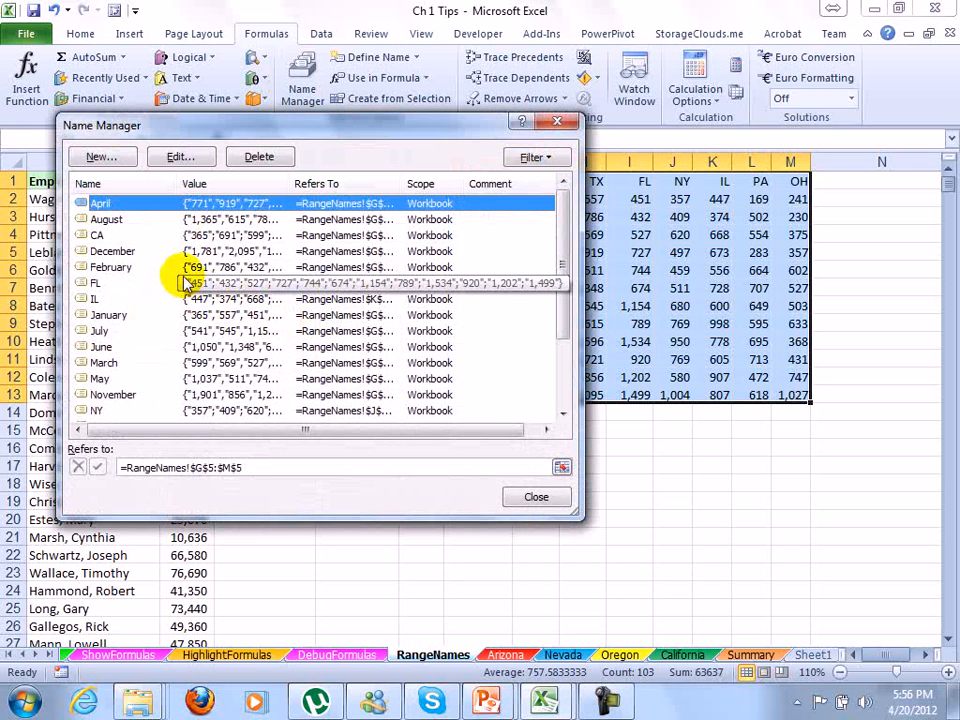
pyautogui.moveTo(565, 255); pyautogui.dragTo(583, 369)
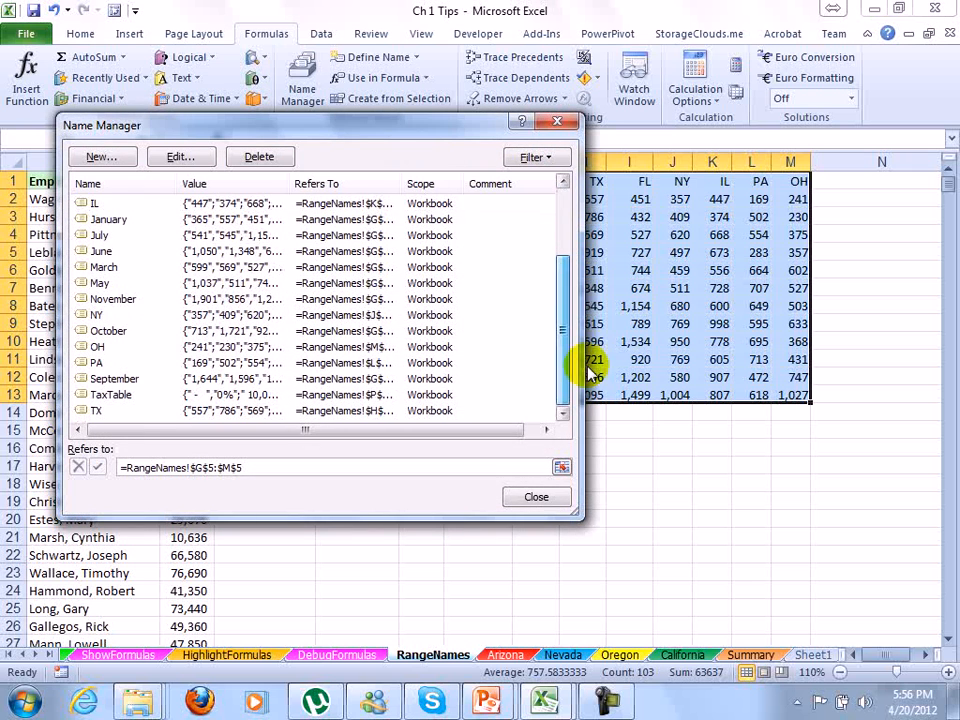
pyautogui.click(539, 503)
pyautogui.click(462, 500)
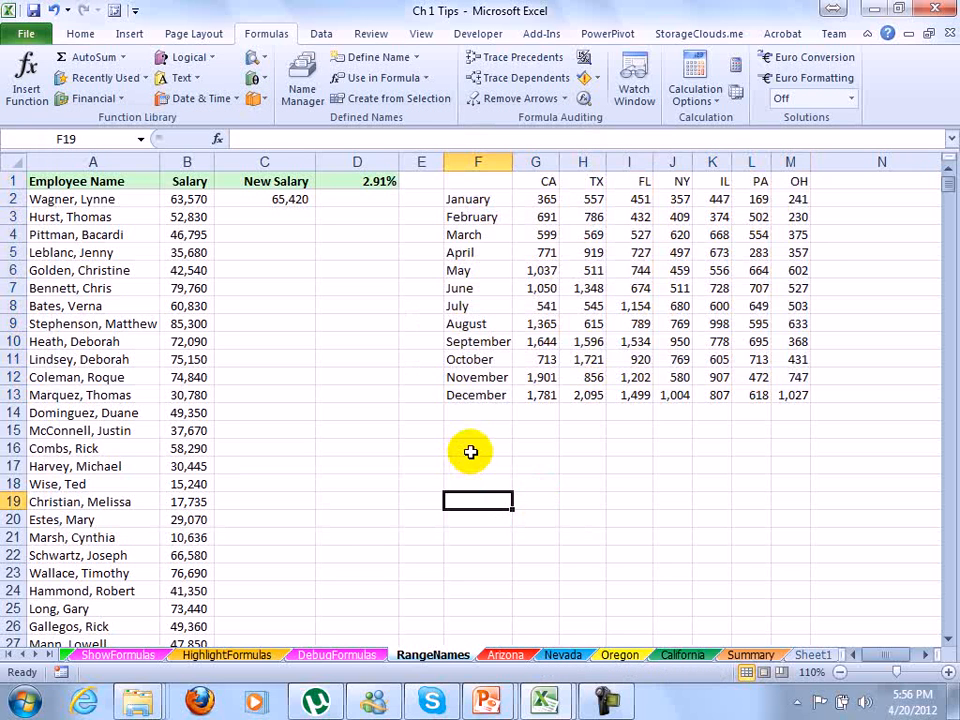
# Step: Switch to the blank Sheet1 worksheet
pyautogui.click(470, 452)
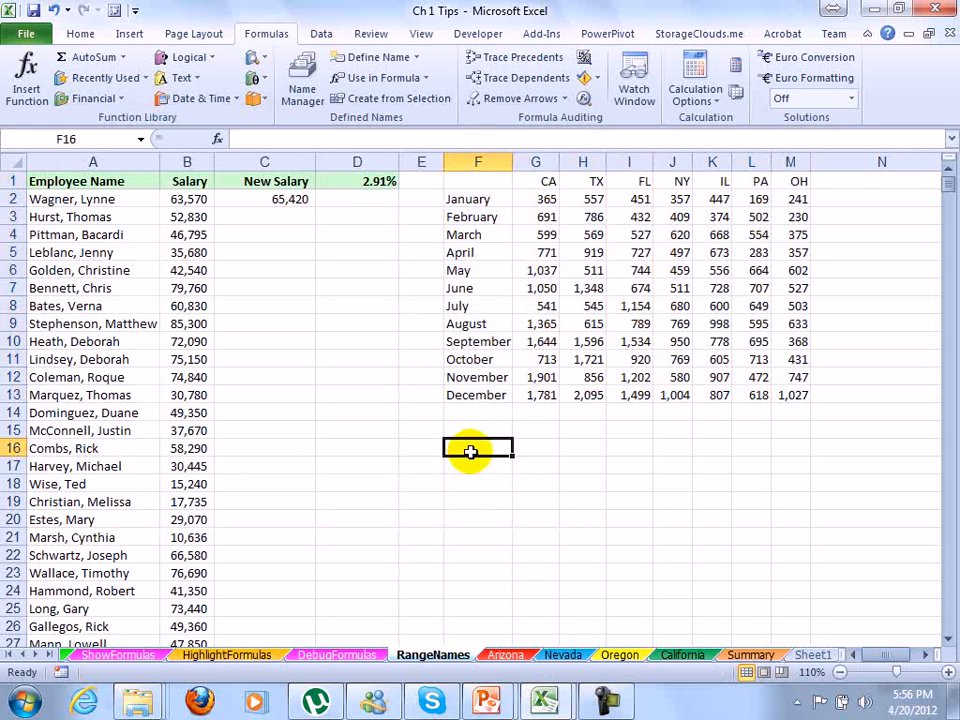
pyautogui.click(813, 655)
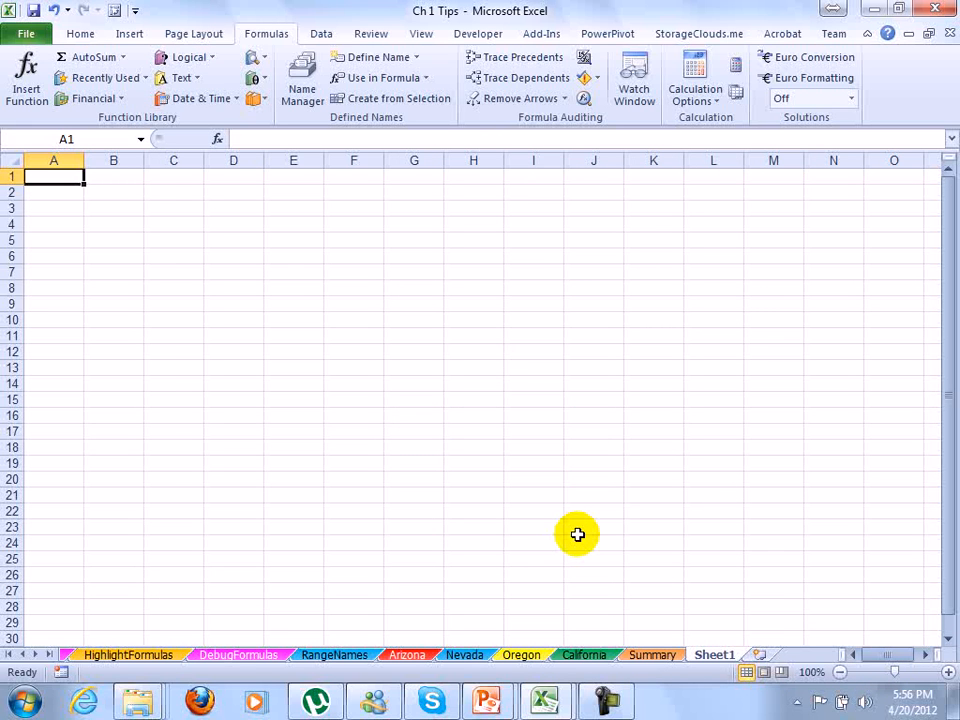
pyautogui.click(426, 79)
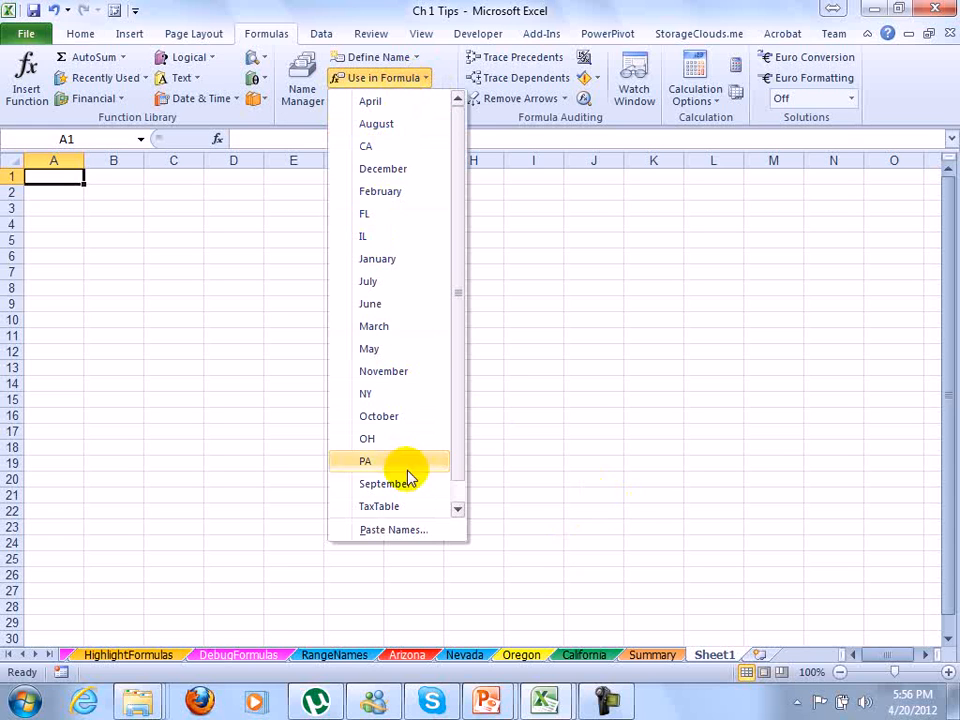
pyautogui.click(407, 534)
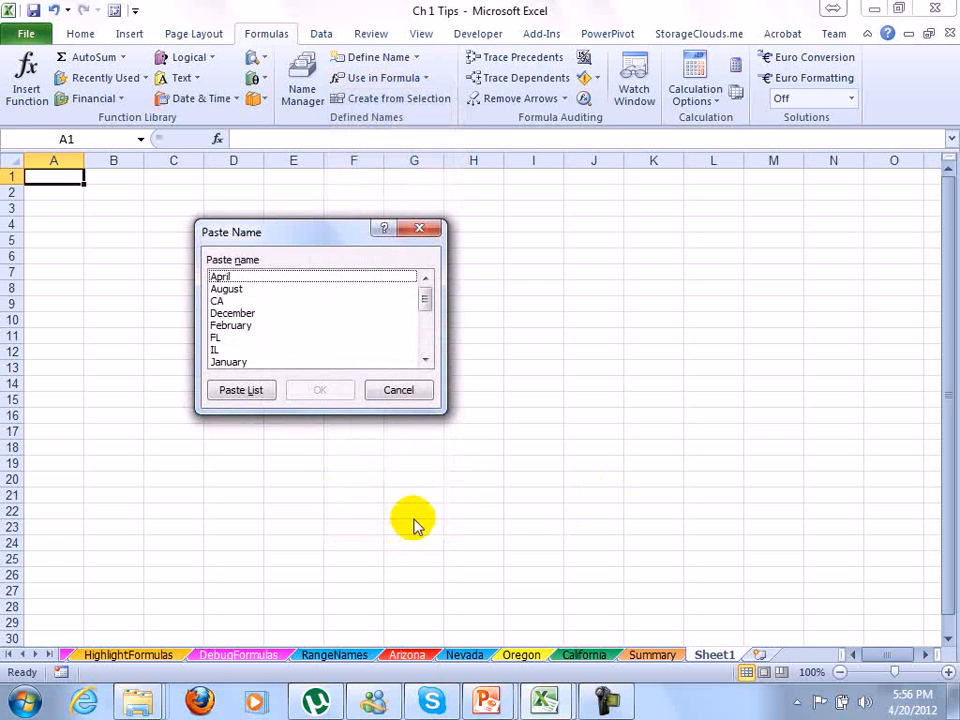
pyautogui.click(421, 394)
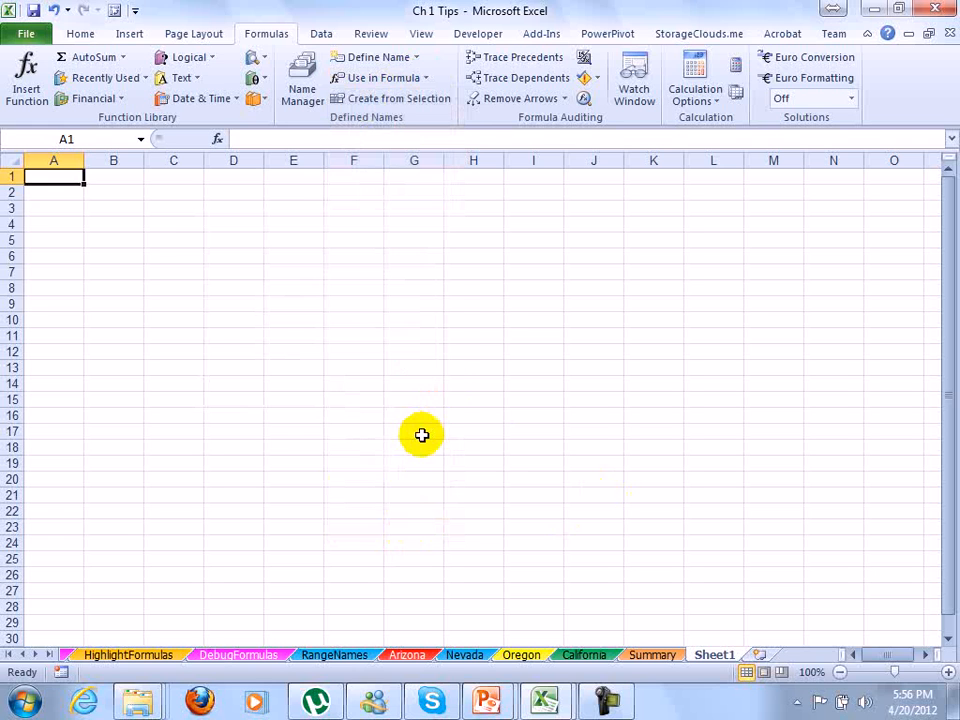
pyautogui.press('F3')
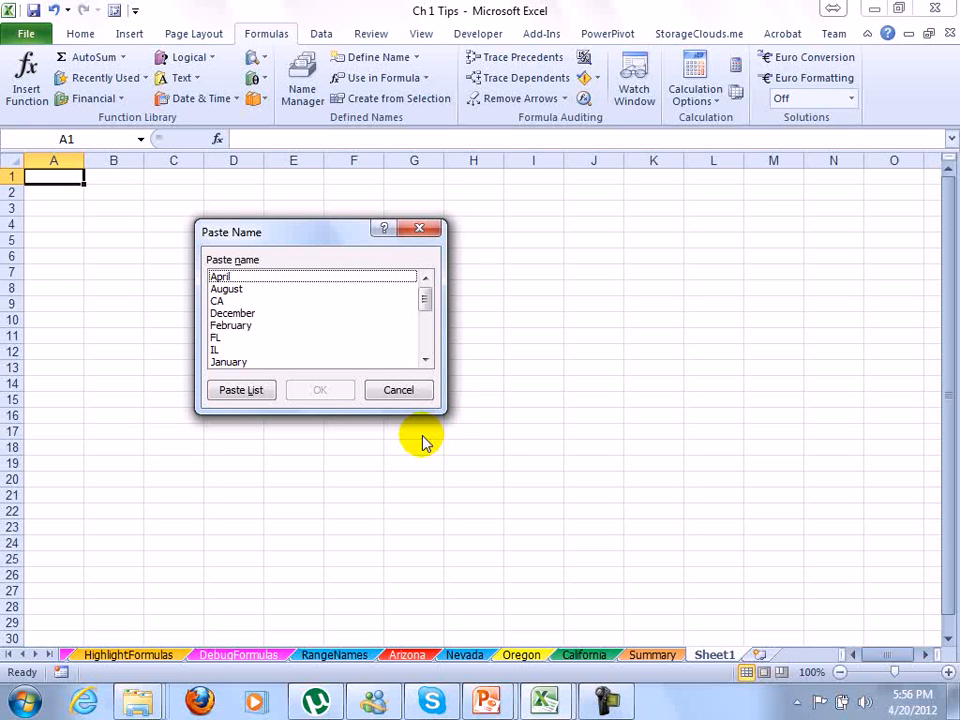
pyautogui.click(420, 394)
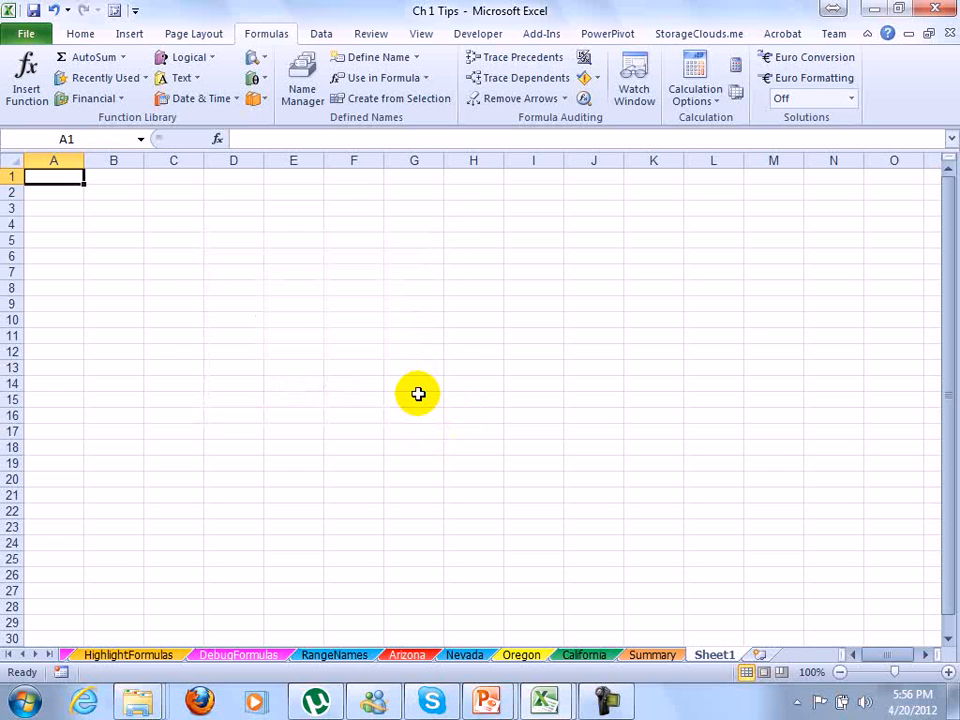
# Step: Paste the full list of defined names and their references into Sheet1 starting at cell A1
pyautogui.press('F3')
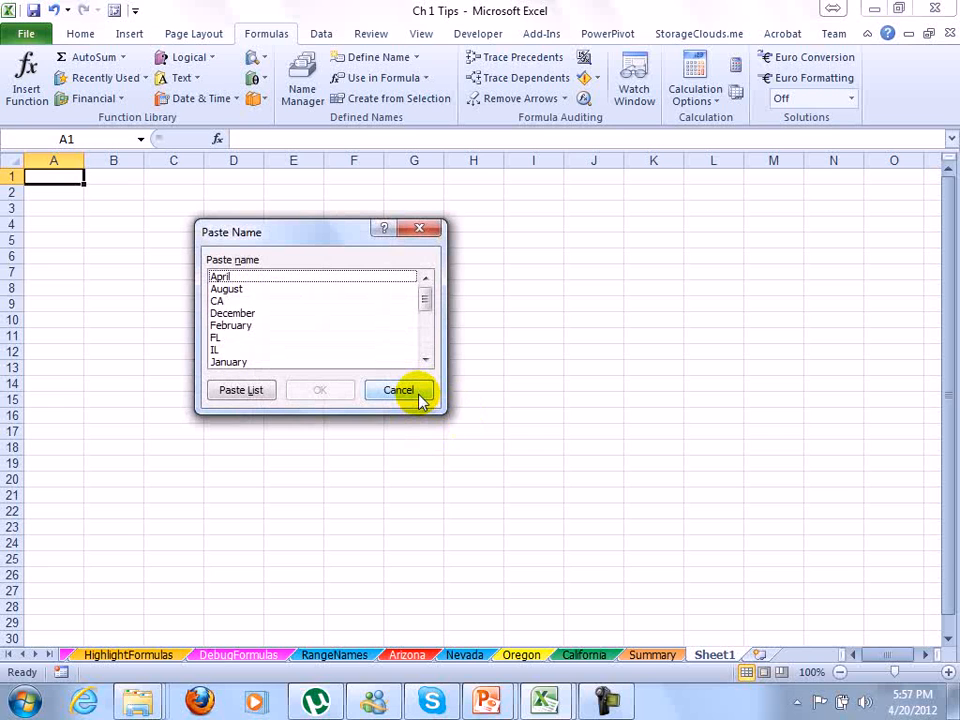
pyautogui.click(244, 396)
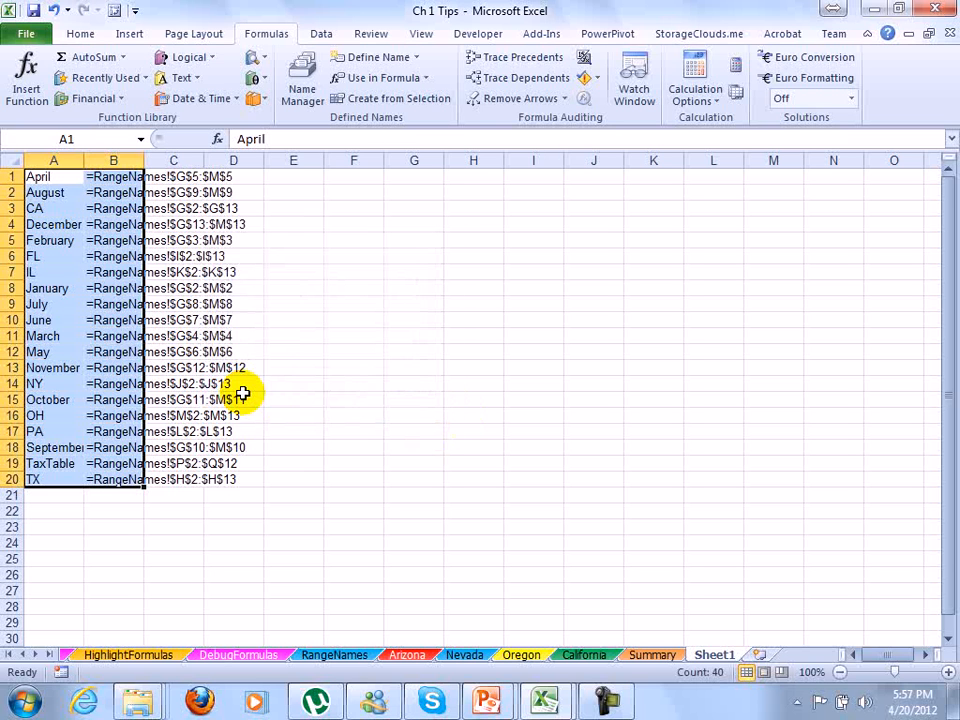
pyautogui.click(356, 320)
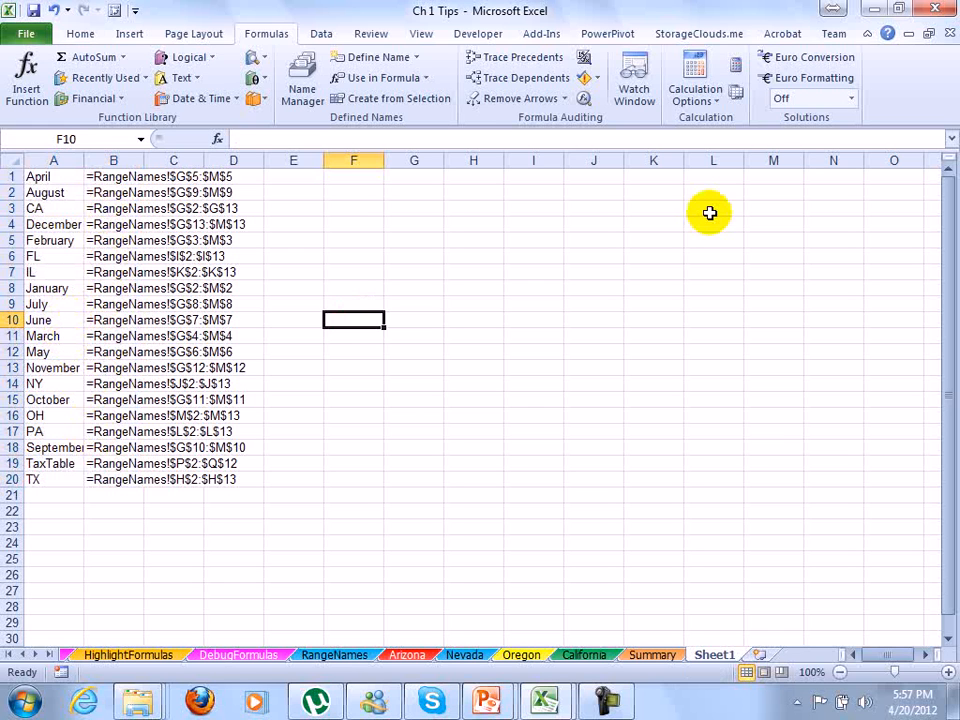
# Step: Return to the RangeNames sheet and select cell G14 below the CA column
pyautogui.click(340, 656)
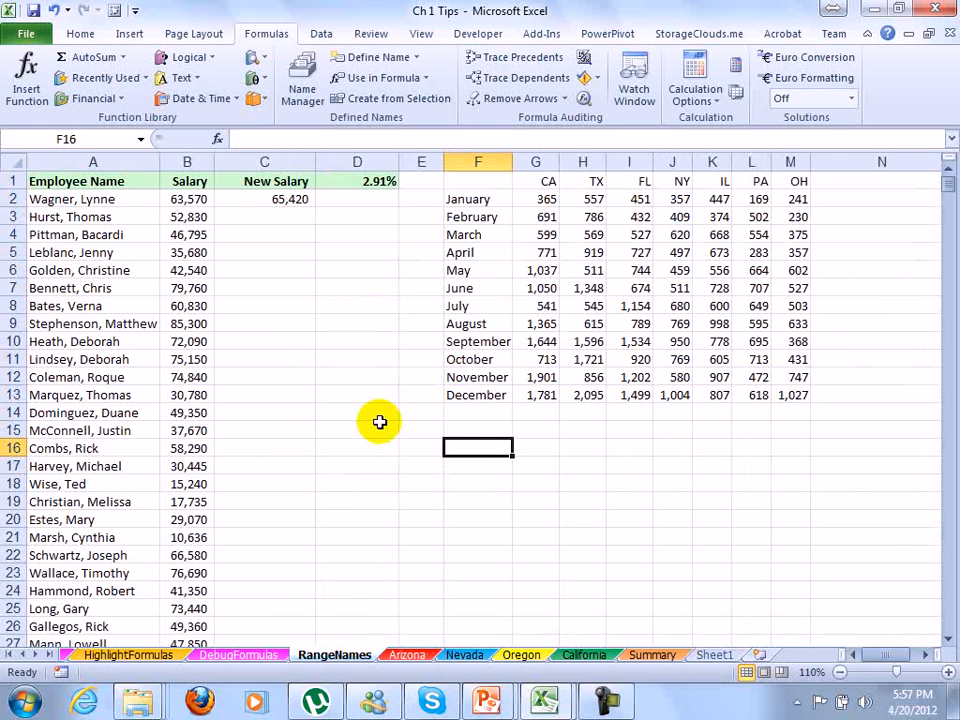
pyautogui.click(534, 412)
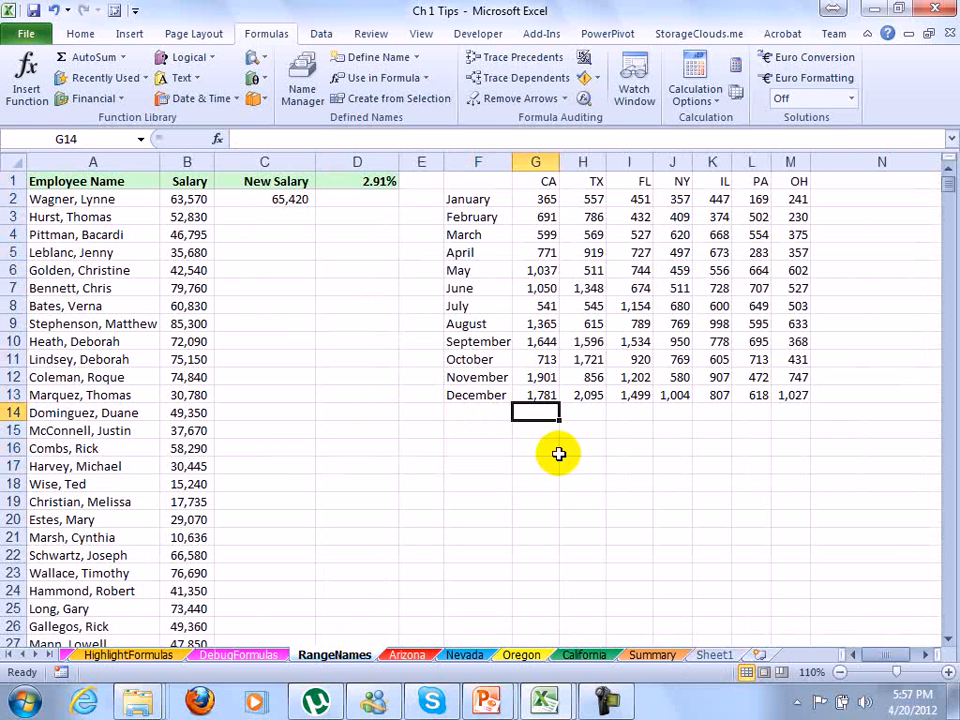
# Step: Total the California column in cell G14 with the formula =SUM(CA), keeping the cell selected
pyautogui.write('=')
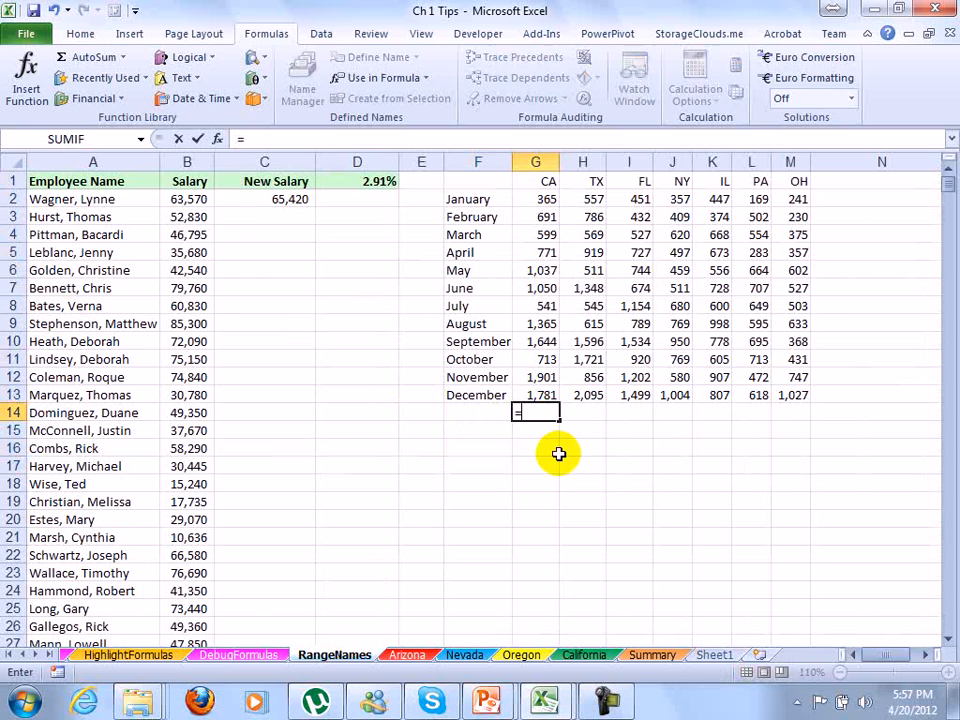
pyautogui.write('sum')
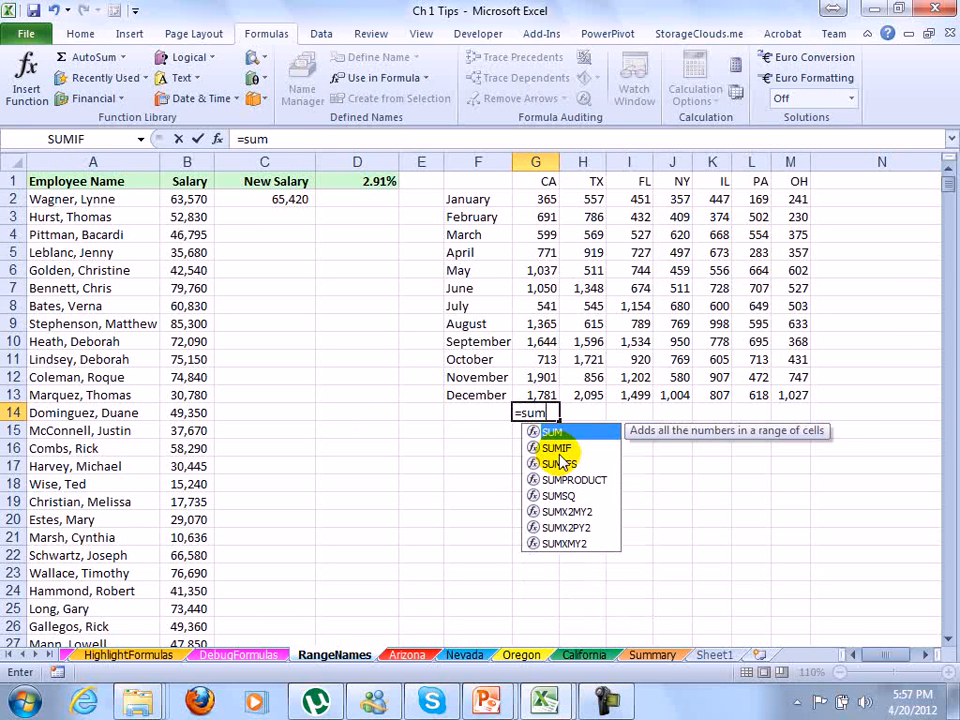
pyautogui.write('(')
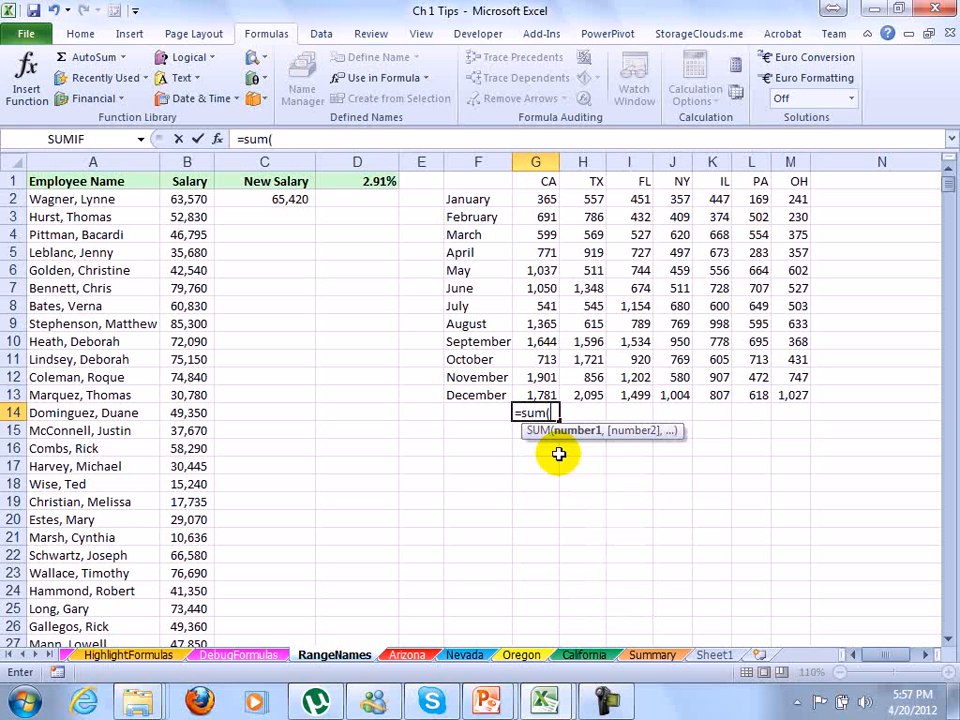
pyautogui.write('c')
pyautogui.press('Tab')
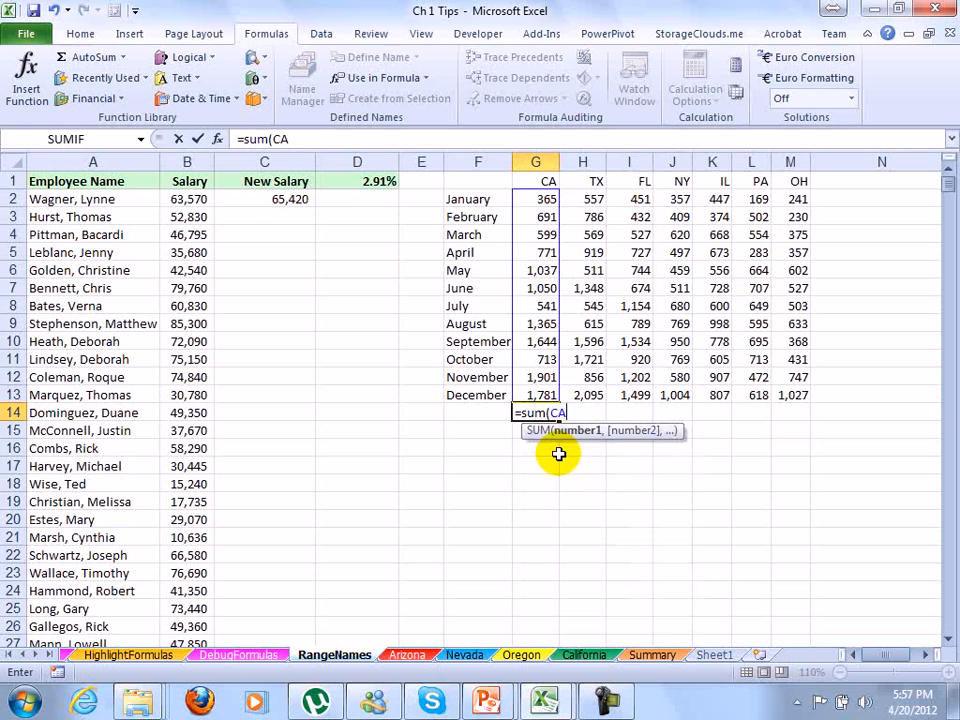
pyautogui.hotkey('ctrl', 'Return')
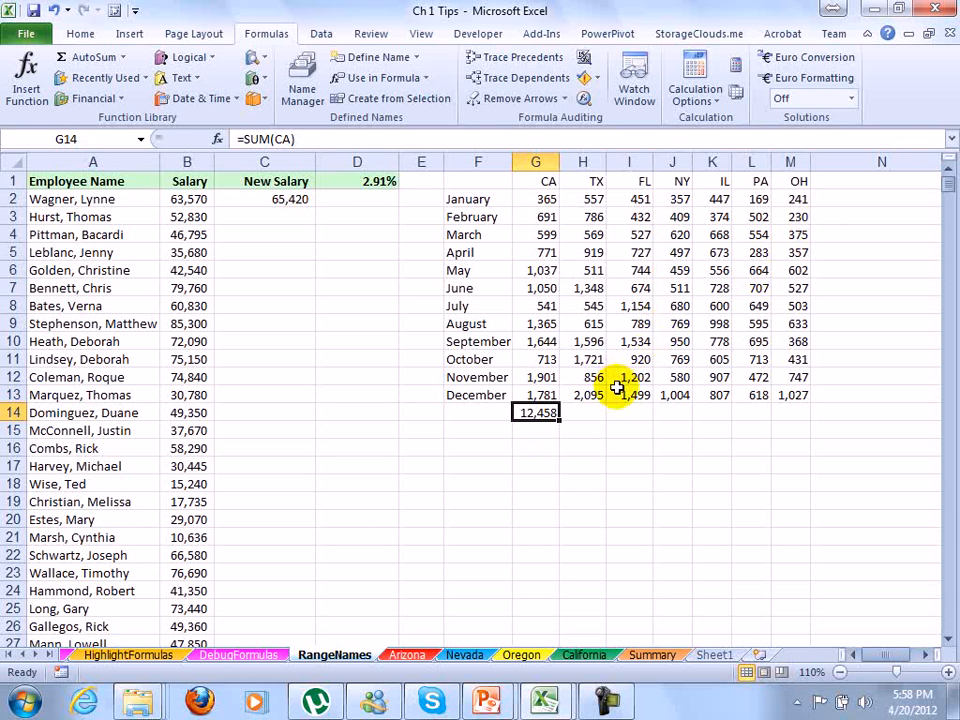
# Step: Replace the formula in cell G14 with =SUM(January), keeping the cell selected
pyautogui.write('=')
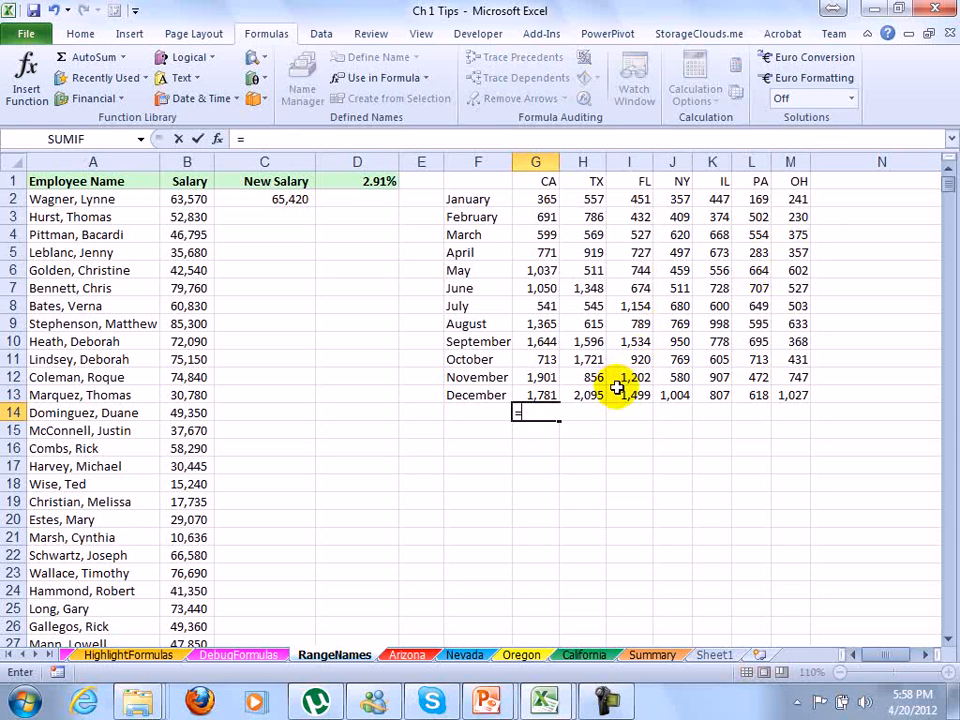
pyautogui.write('sum')
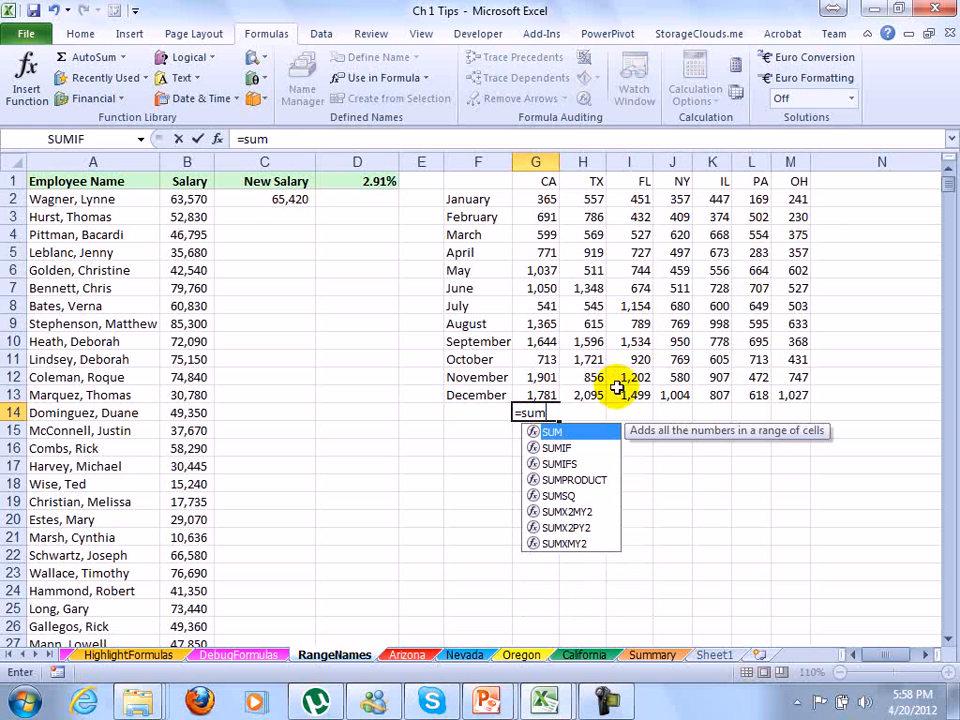
pyautogui.write('(')
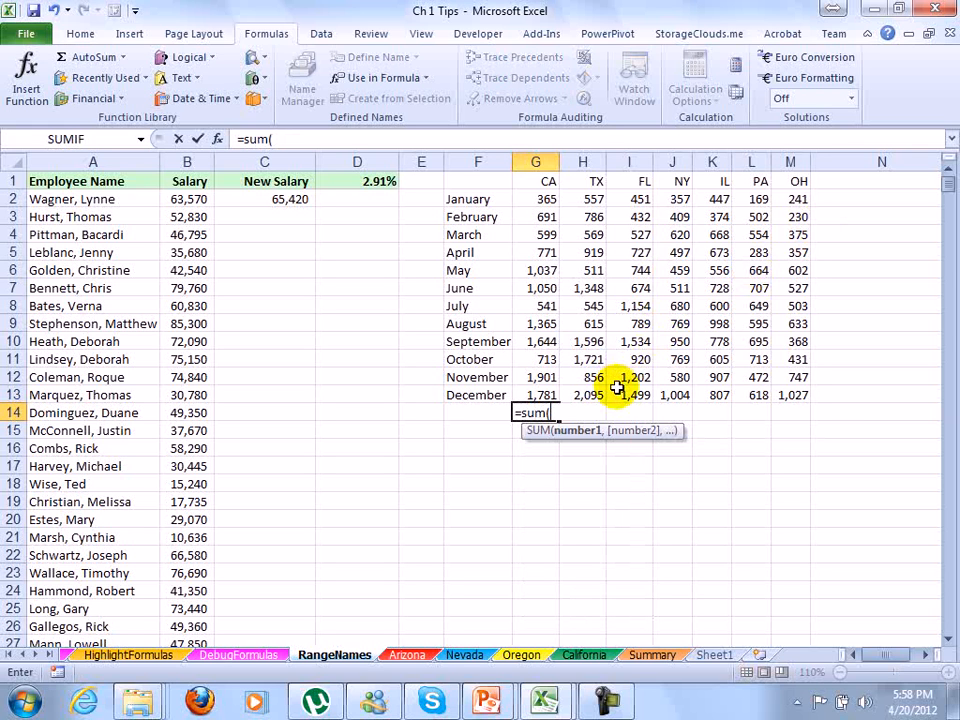
pyautogui.write('j')
pyautogui.press('Tab')
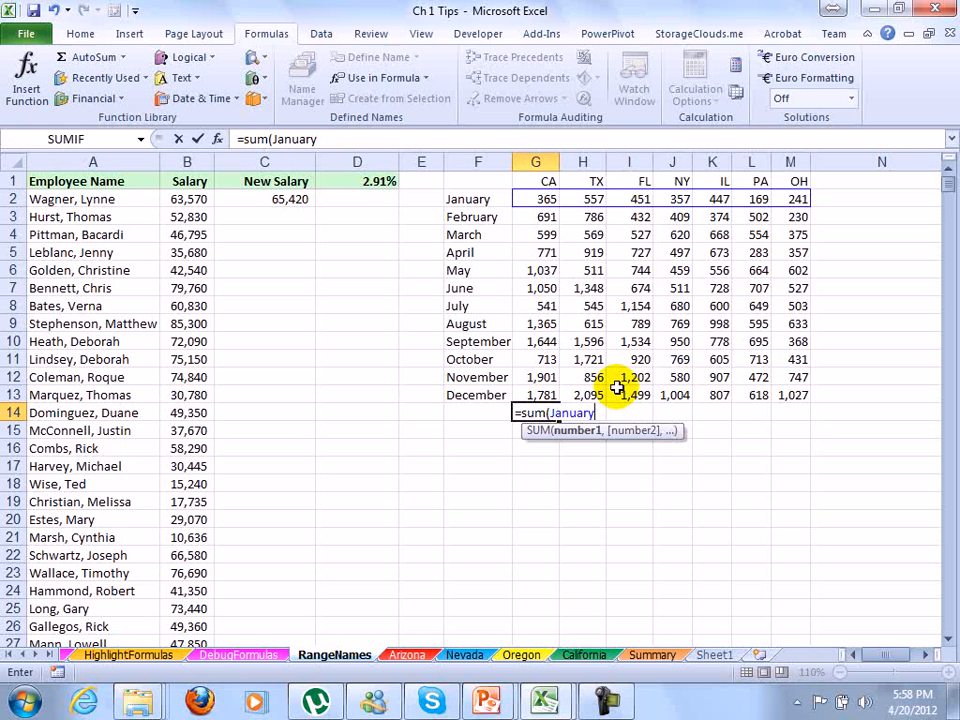
pyautogui.hotkey('ctrl', 'Return')
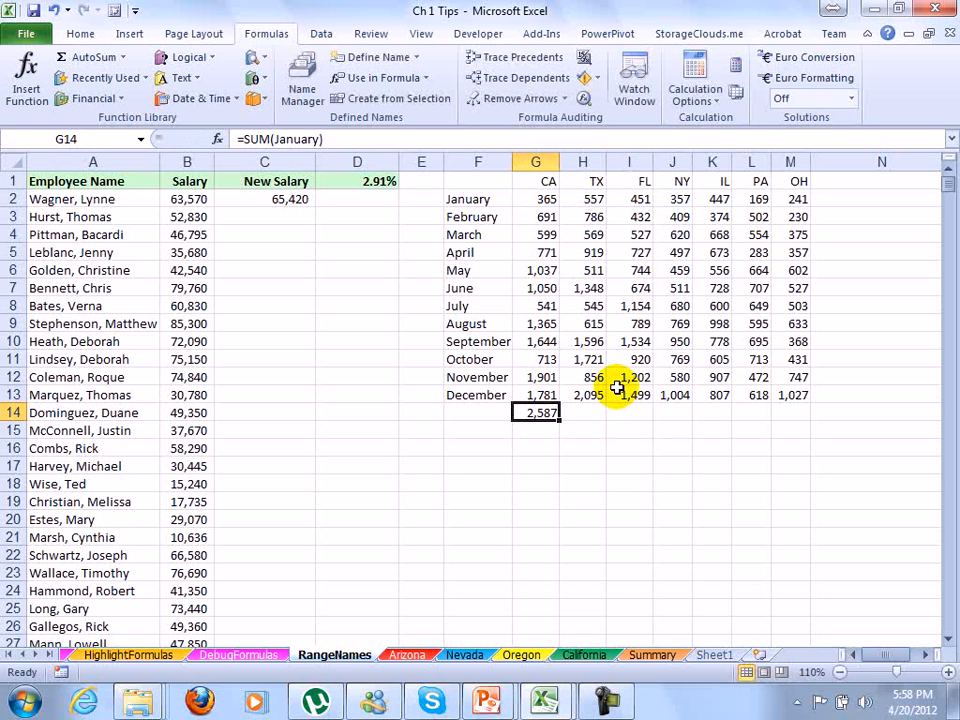
# Step: Select January's values in G2:M2 to check their sum against the formula
pyautogui.moveTo(540, 202); pyautogui.dragTo(789, 193)
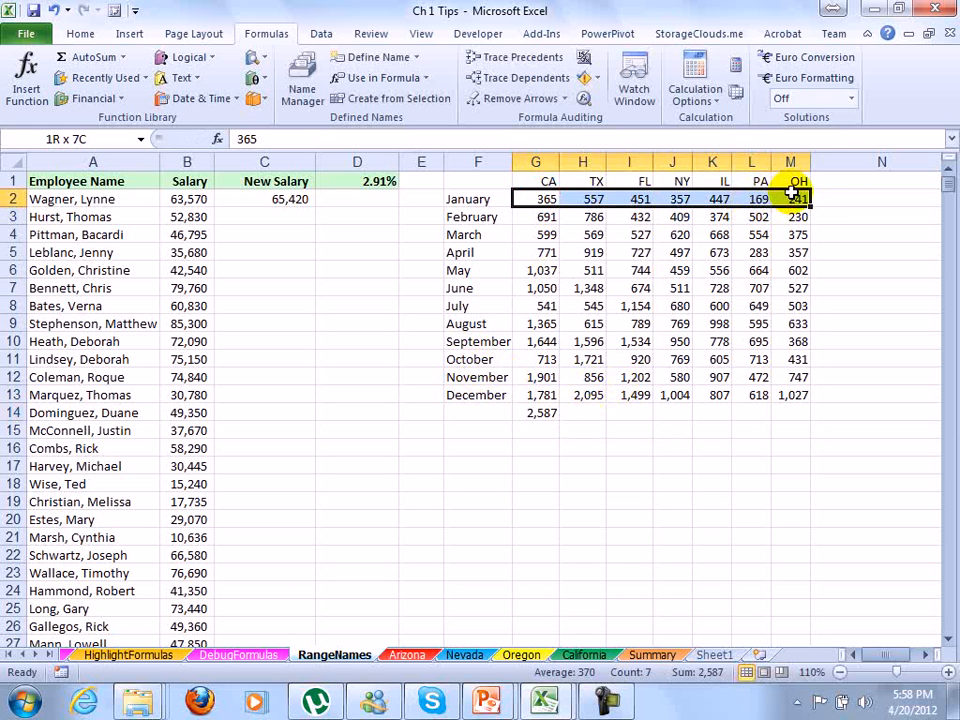
pyautogui.moveTo(791, 193); pyautogui.dragTo(791, 194)
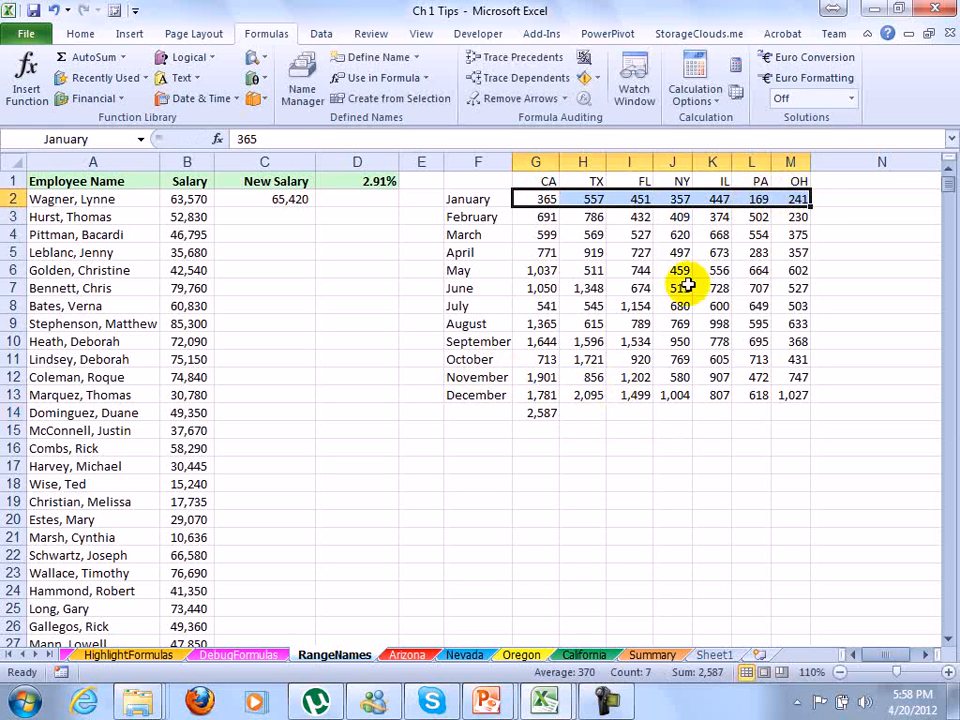